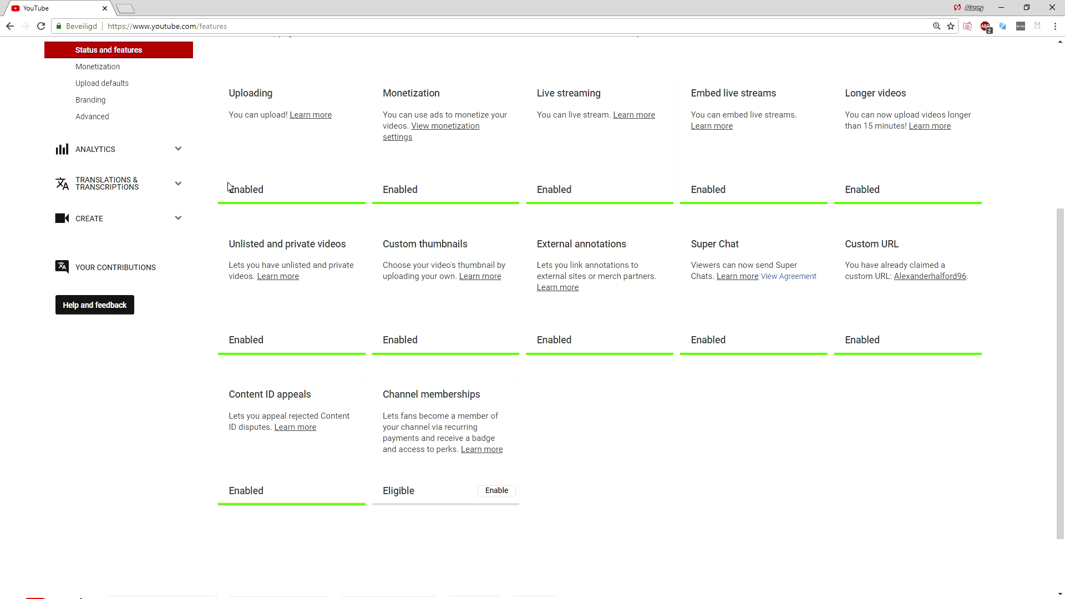
pyautogui.scroll(3, 229, 183)
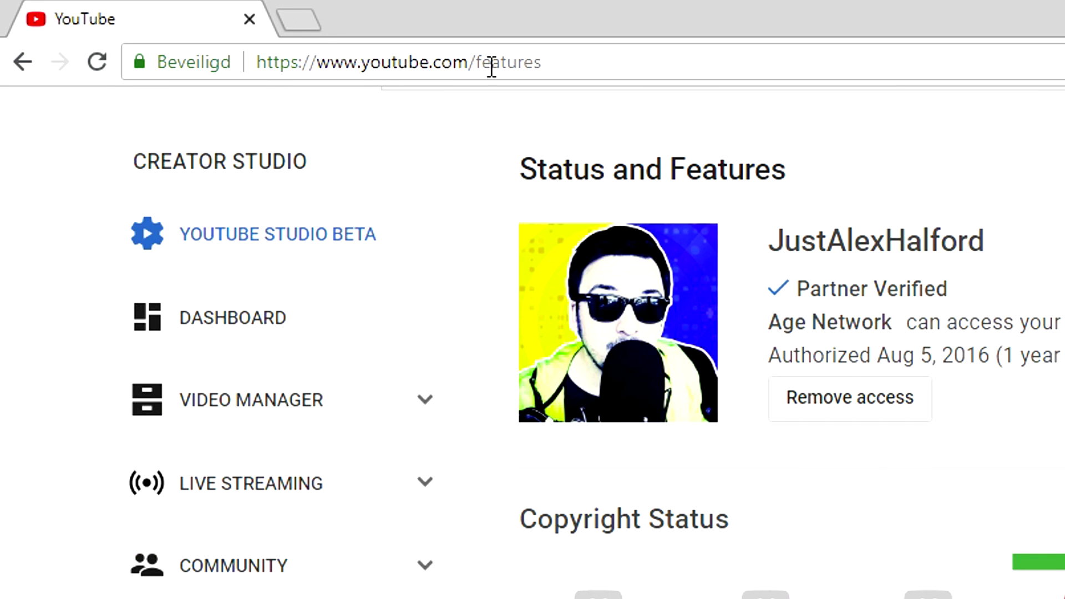
pyautogui.moveTo(363, 107); pyautogui.dragTo(664, 116)
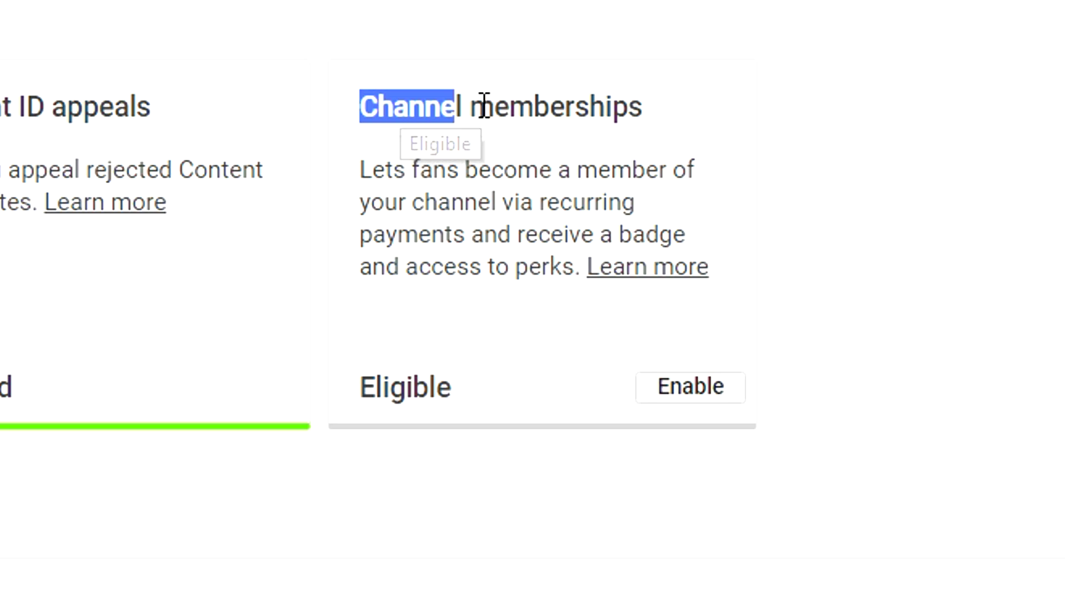
pyautogui.click(489, 313)
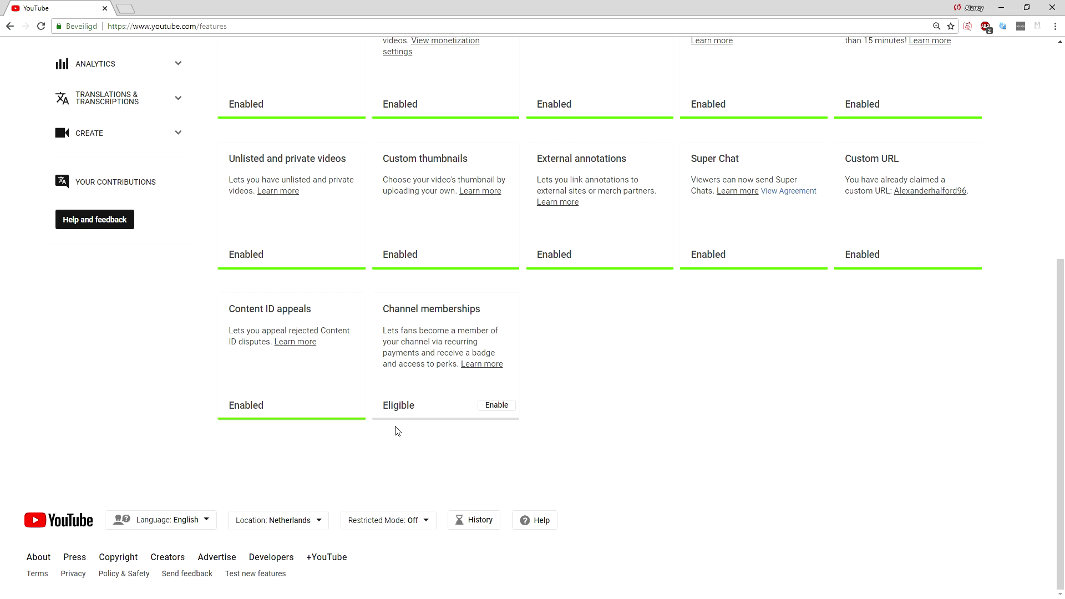
pyautogui.moveTo(384, 405); pyautogui.dragTo(416, 409)
pyautogui.click(453, 457)
# Enable channel memberships from the Channel memberships card.
pyautogui.click(497, 410)
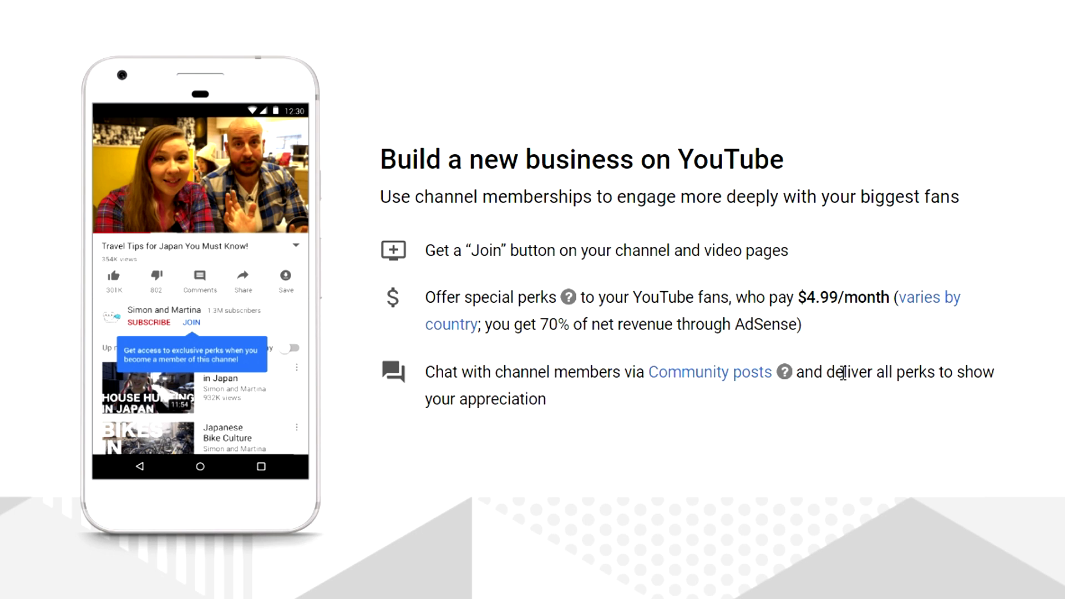
pyautogui.scroll(-5, 535, 113)
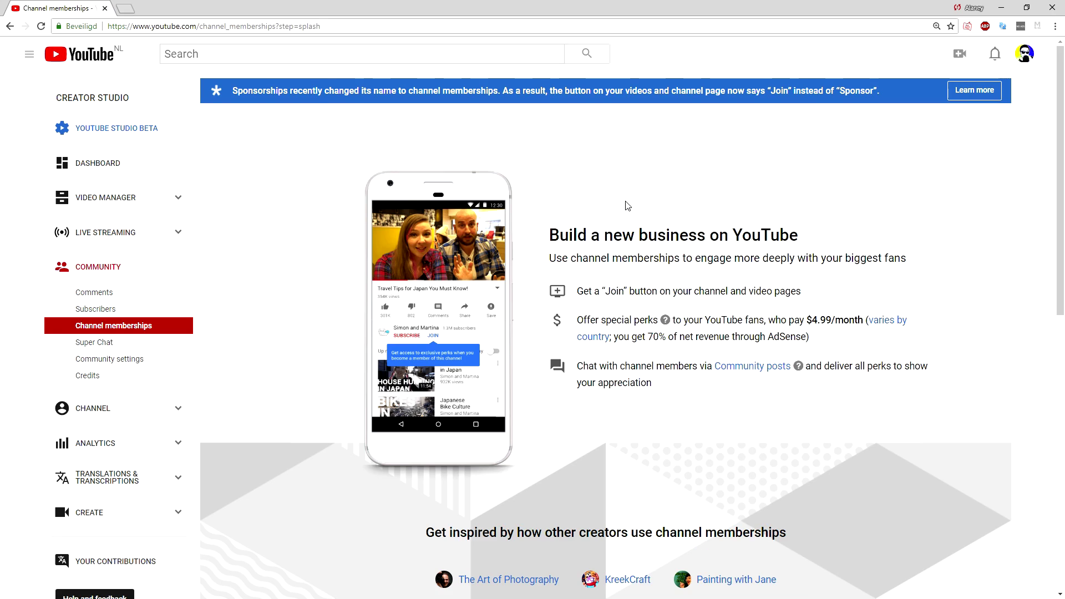
pyautogui.scroll(-6, 628, 200)
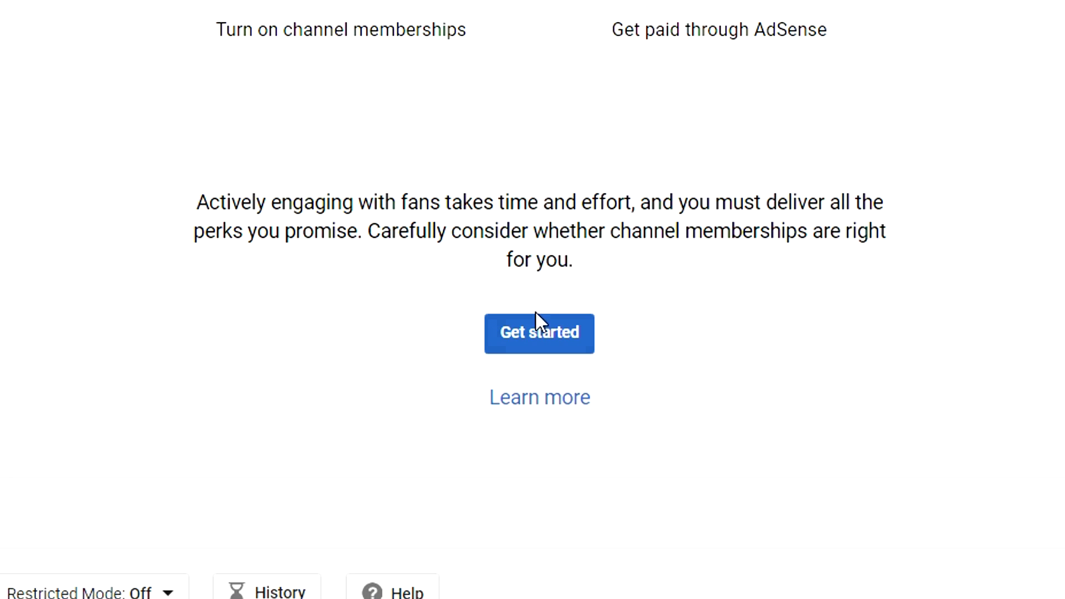
# Start memberships setup, review the 'What kinds of perks can I offer?' guidance, and select Title.
pyautogui.click(541, 343)
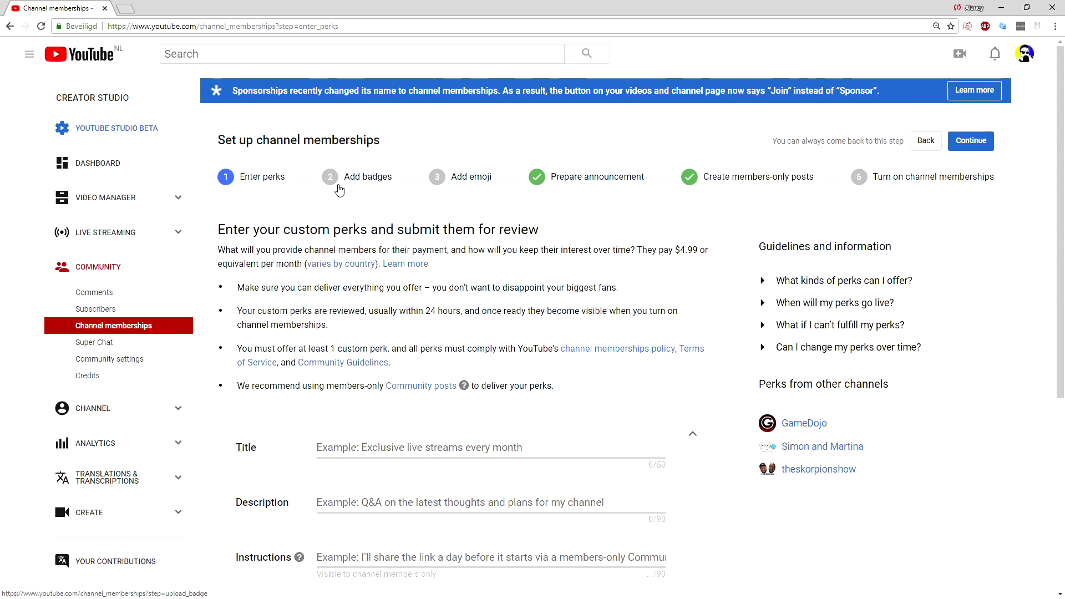
pyautogui.scroll(-2, 379, 193)
pyautogui.scroll(2, 358, 187)
pyautogui.scroll(-1, 333, 178)
pyautogui.scroll(-1, 333, 178)
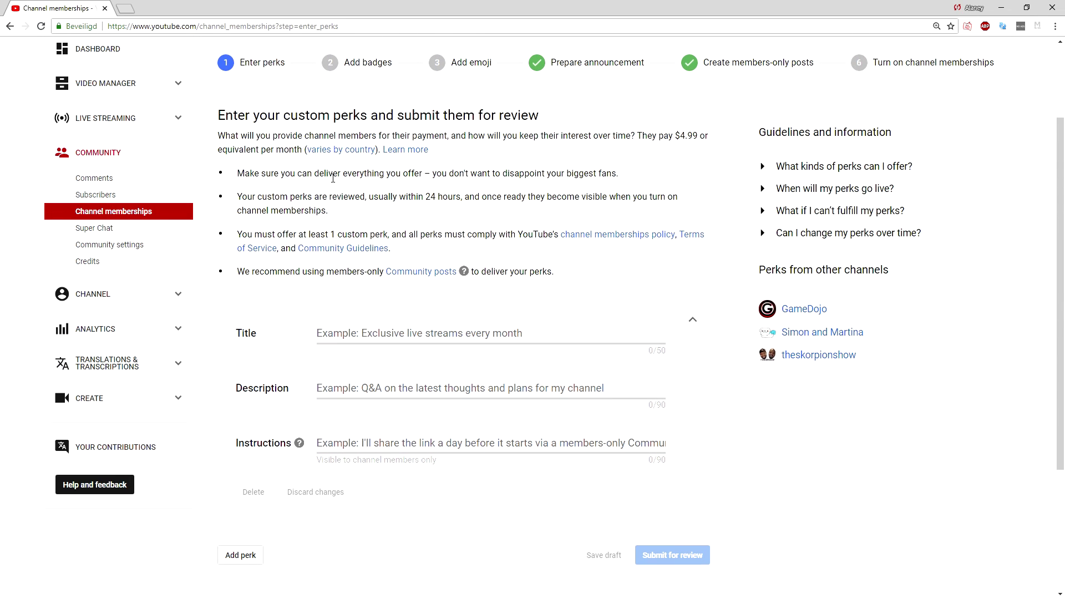
pyautogui.scroll(1, 333, 178)
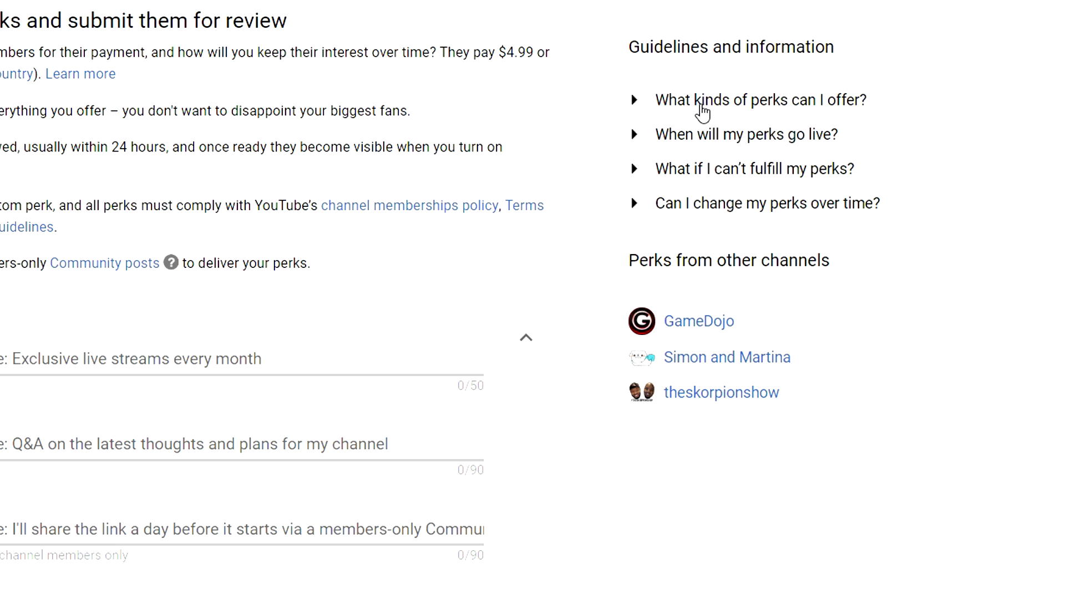
pyautogui.click(835, 107)
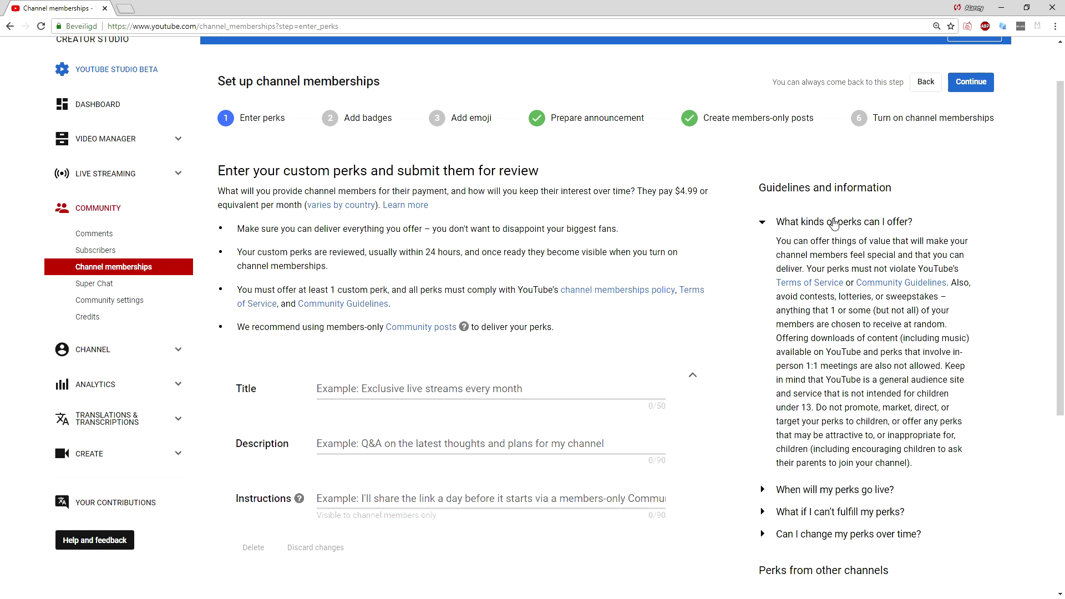
pyautogui.click(835, 224)
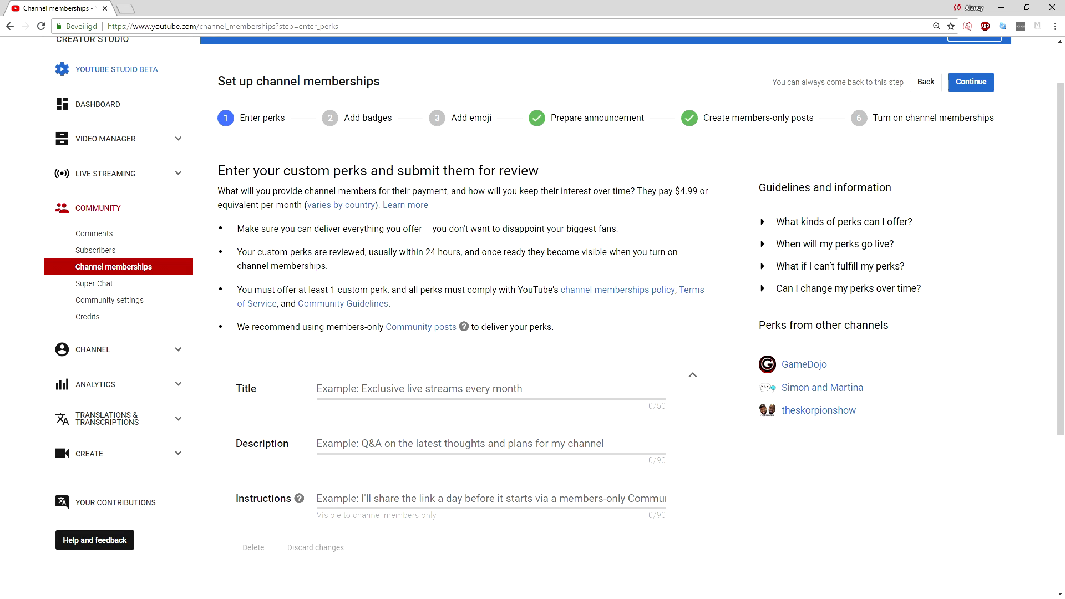
pyautogui.click(388, 390)
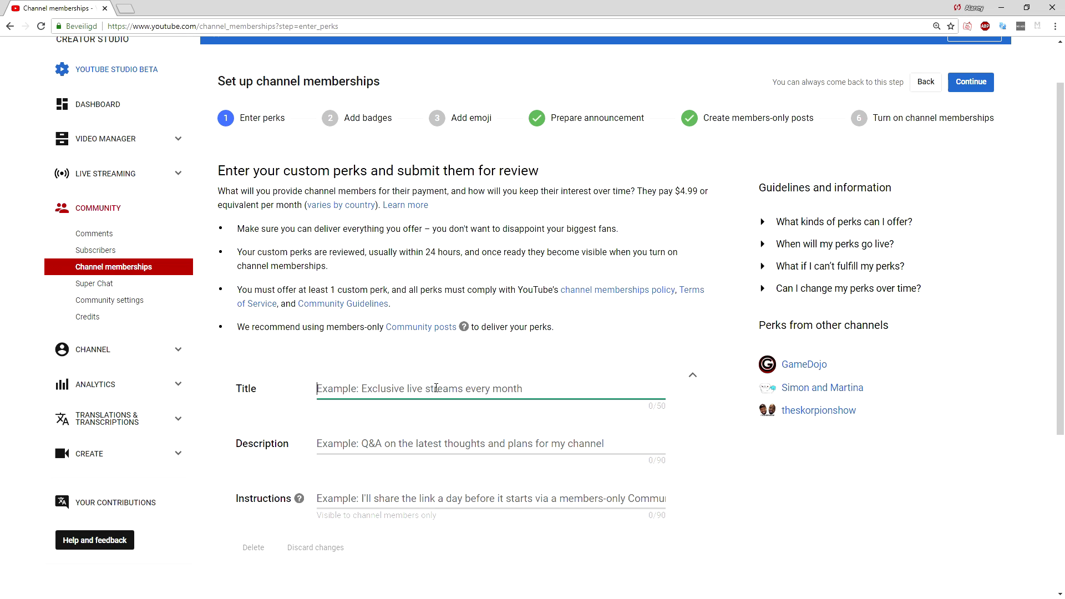
pyautogui.scroll(-2, 434, 389)
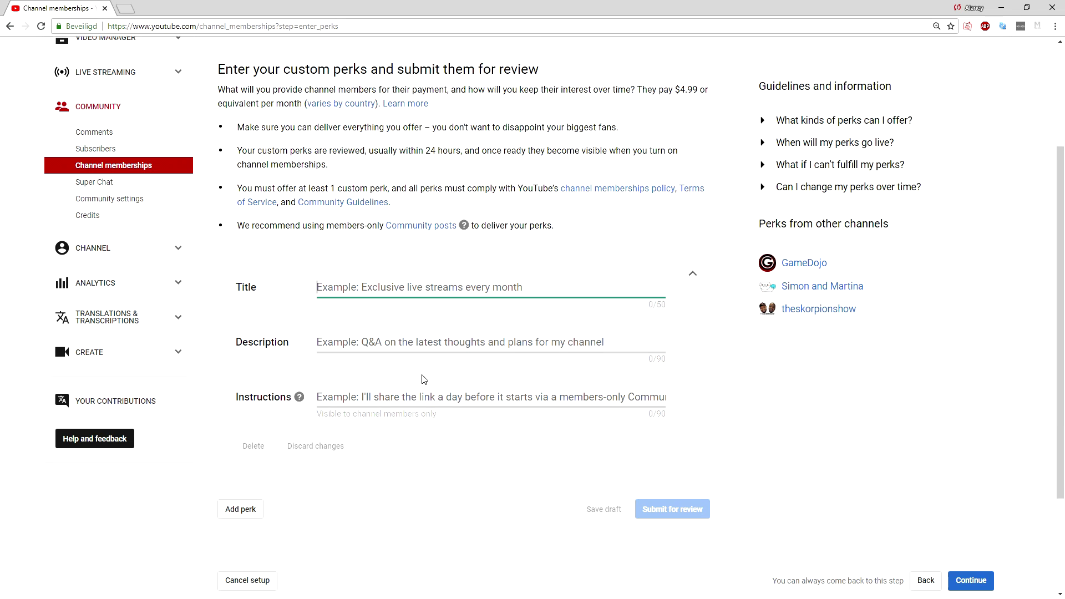
pyautogui.click(278, 337)
pyautogui.click(354, 381)
pyautogui.scroll(-3, 432, 500)
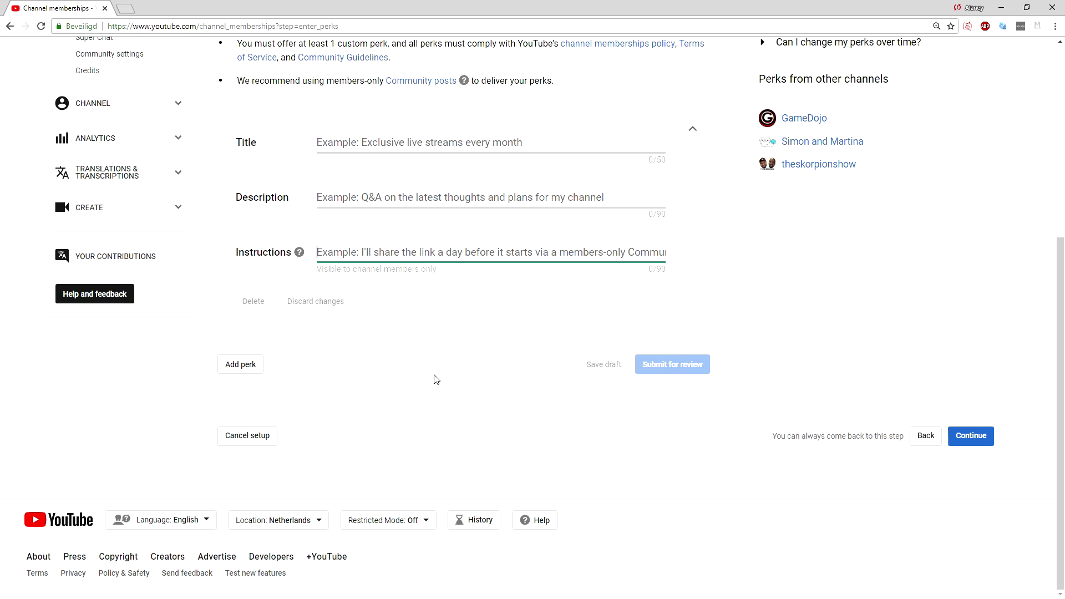
pyautogui.scroll(1, 432, 373)
pyautogui.scroll(-1, 428, 366)
pyautogui.click(240, 369)
# Add perk forms up to the three-form maximum and select the first perk title.
pyautogui.click(242, 368)
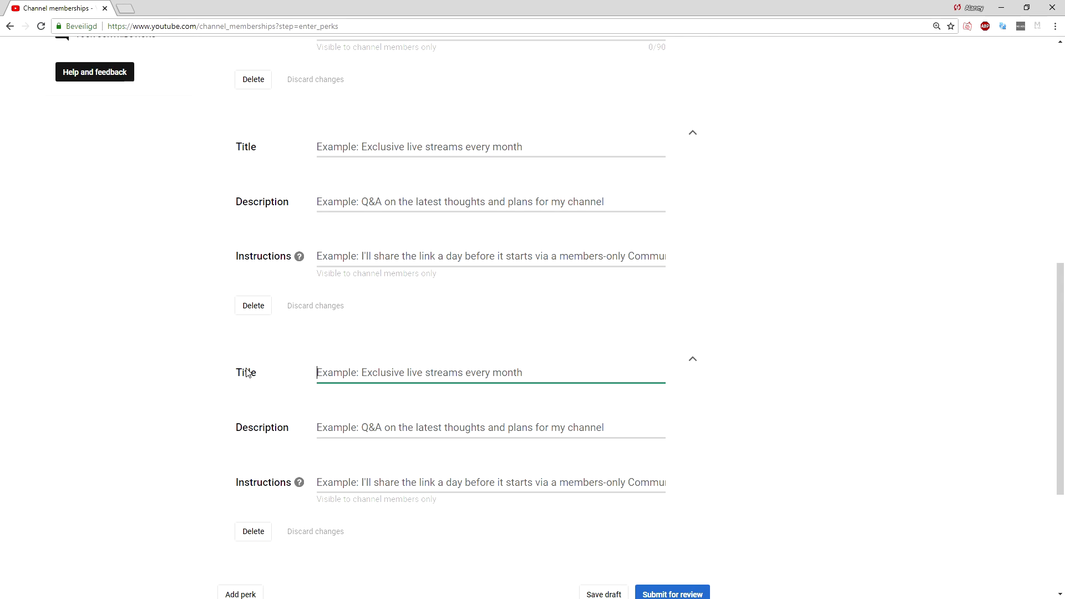
pyautogui.click(242, 370)
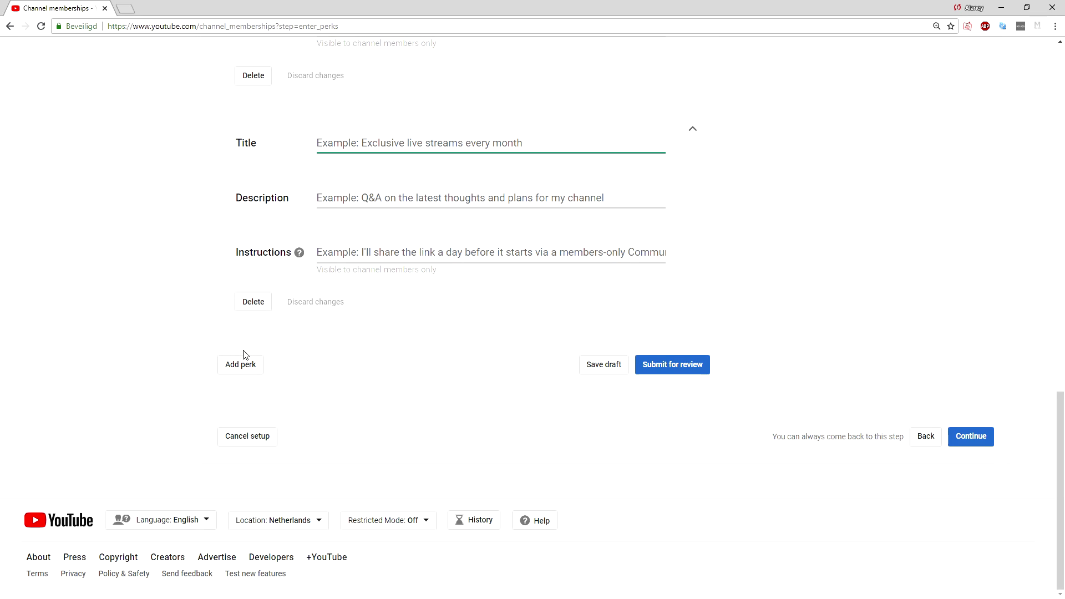
pyautogui.click(240, 367)
pyautogui.scroll(6, 374, 325)
pyautogui.scroll(2, 435, 306)
pyautogui.scroll(-6, 436, 304)
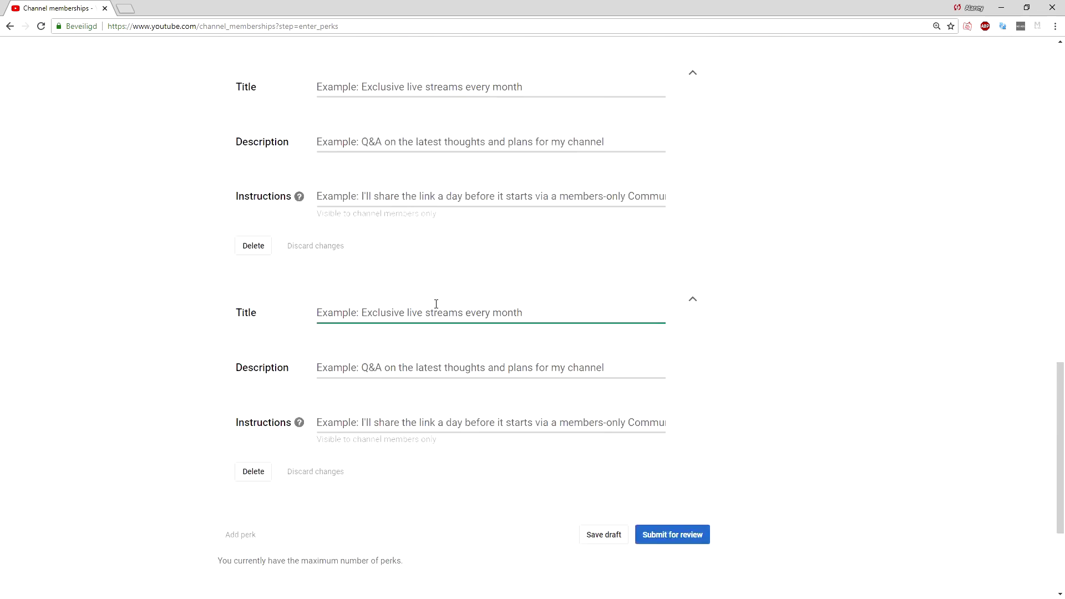
pyautogui.scroll(-2, 436, 307)
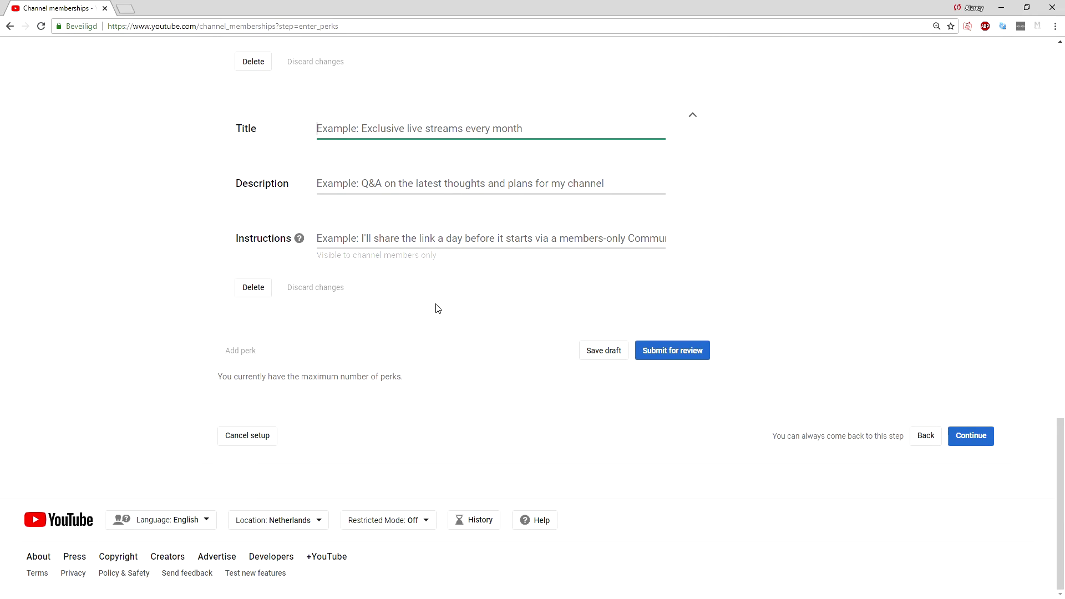
pyautogui.scroll(5, 441, 333)
pyautogui.scroll(10, 466, 383)
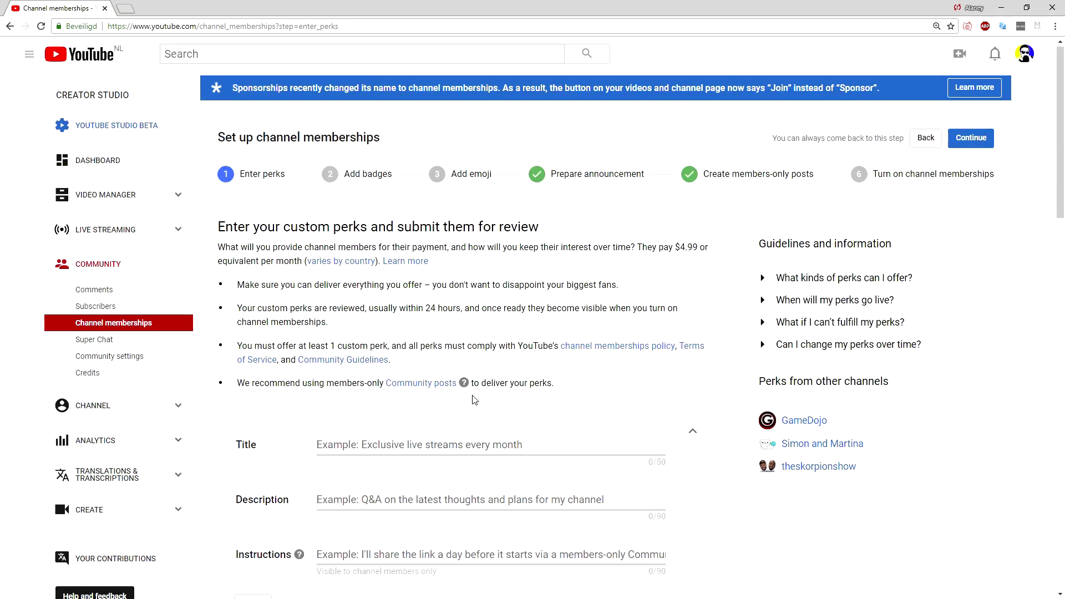
pyautogui.scroll(-3, 455, 377)
pyautogui.scroll(-2, 455, 377)
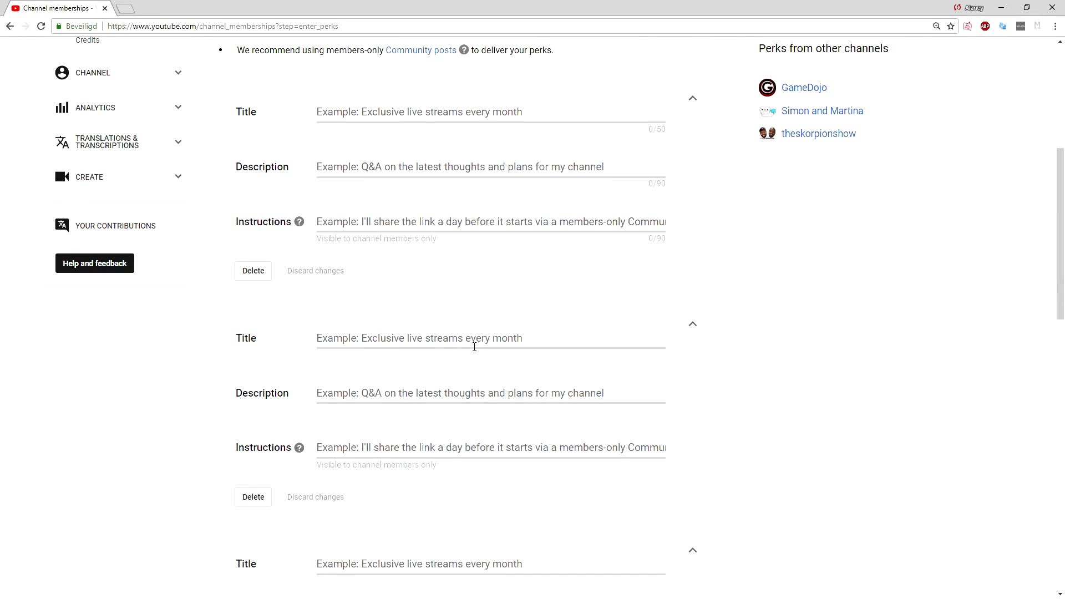
pyautogui.scroll(-1, 477, 345)
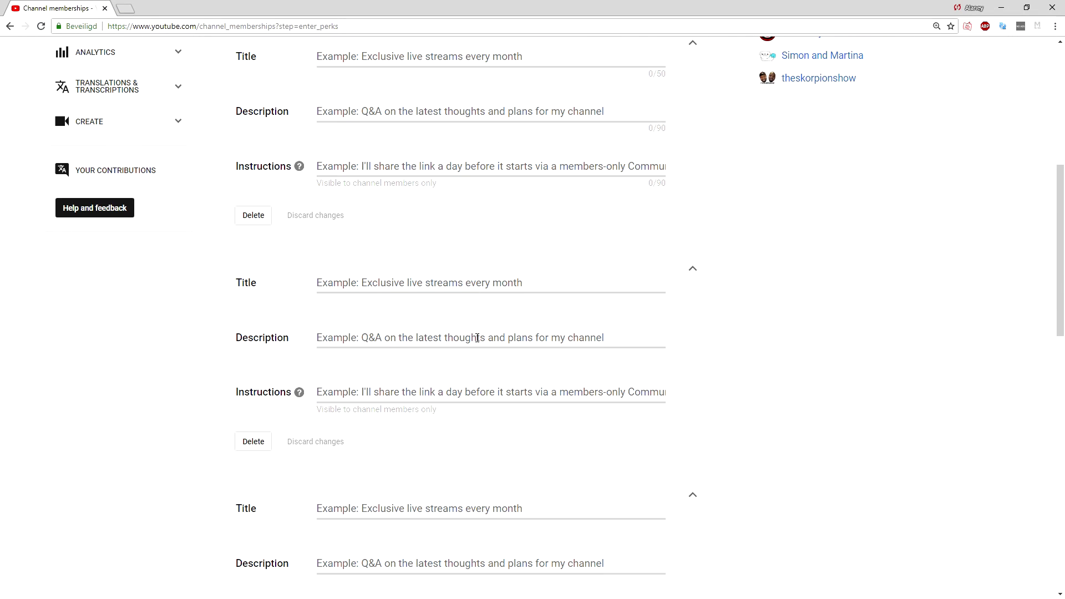
pyautogui.scroll(-2, 479, 337)
pyautogui.scroll(-3, 479, 337)
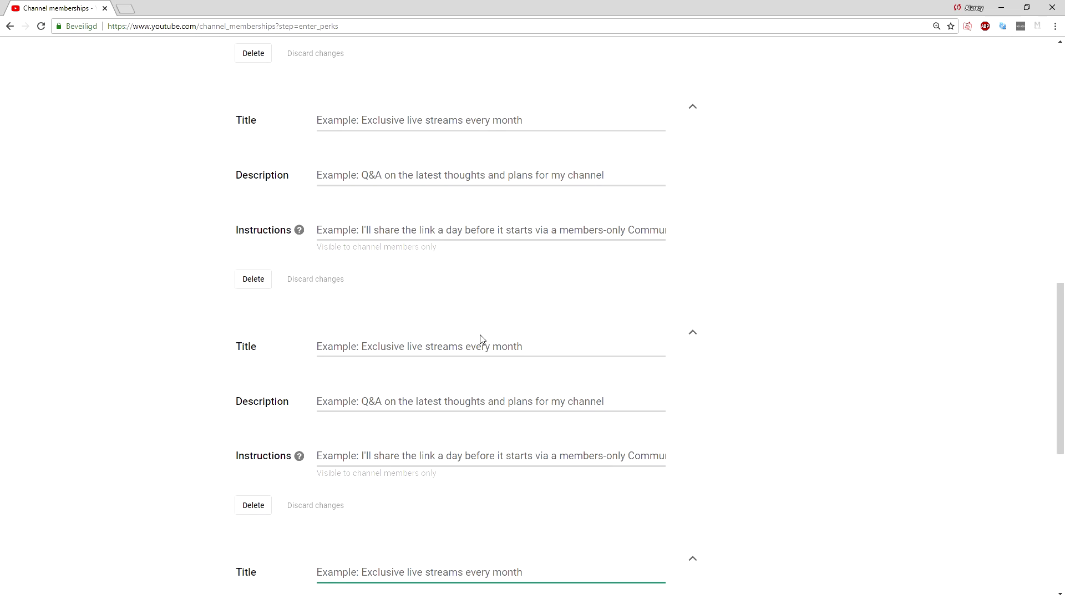
pyautogui.scroll(-1, 479, 337)
pyautogui.scroll(-2, 482, 338)
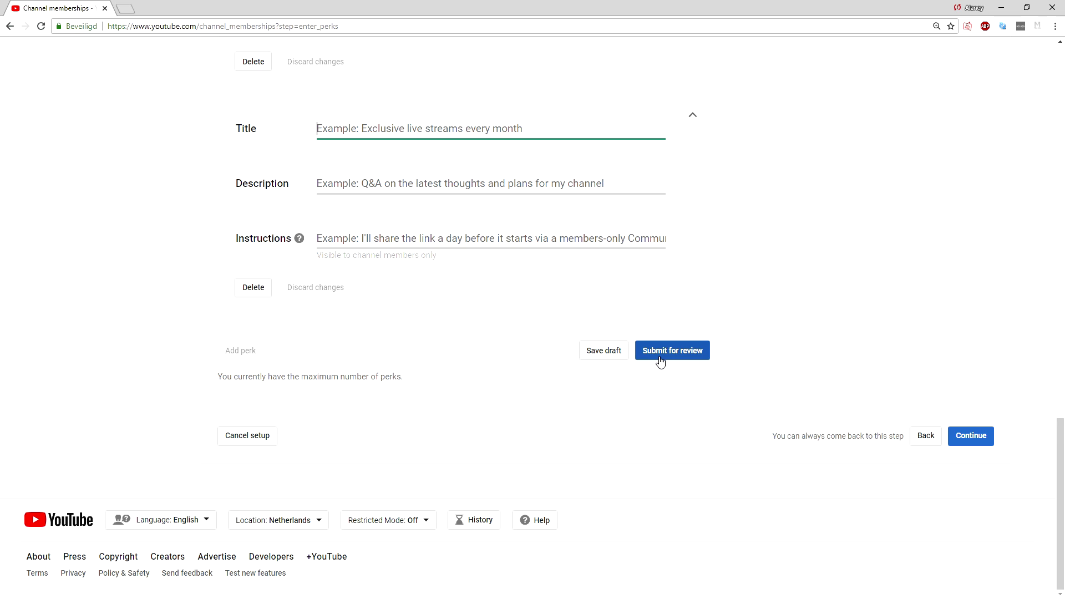
pyautogui.scroll(5, 660, 362)
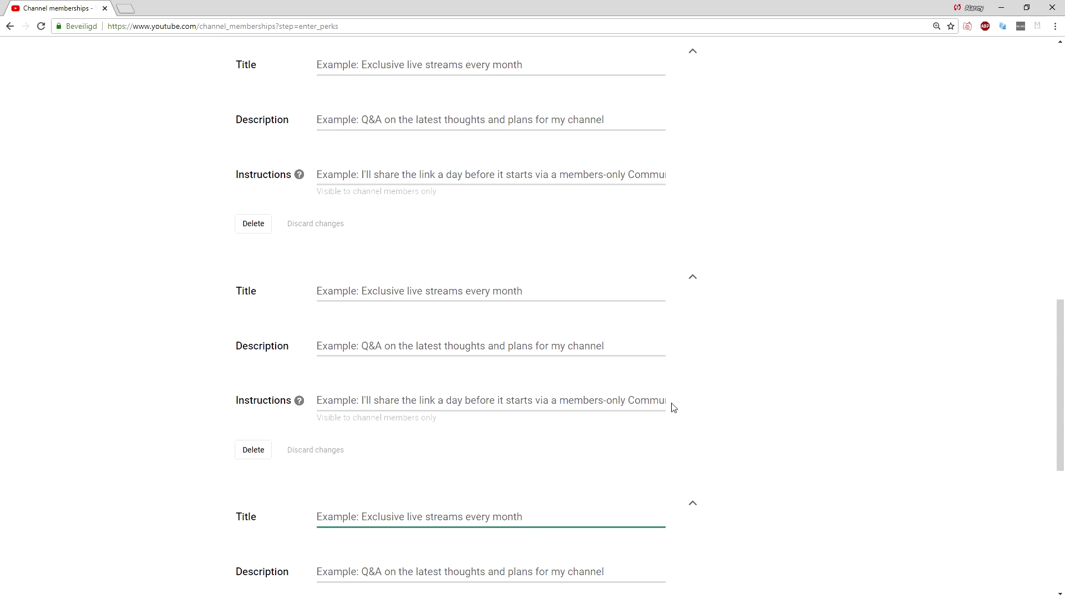
pyautogui.scroll(4, 672, 407)
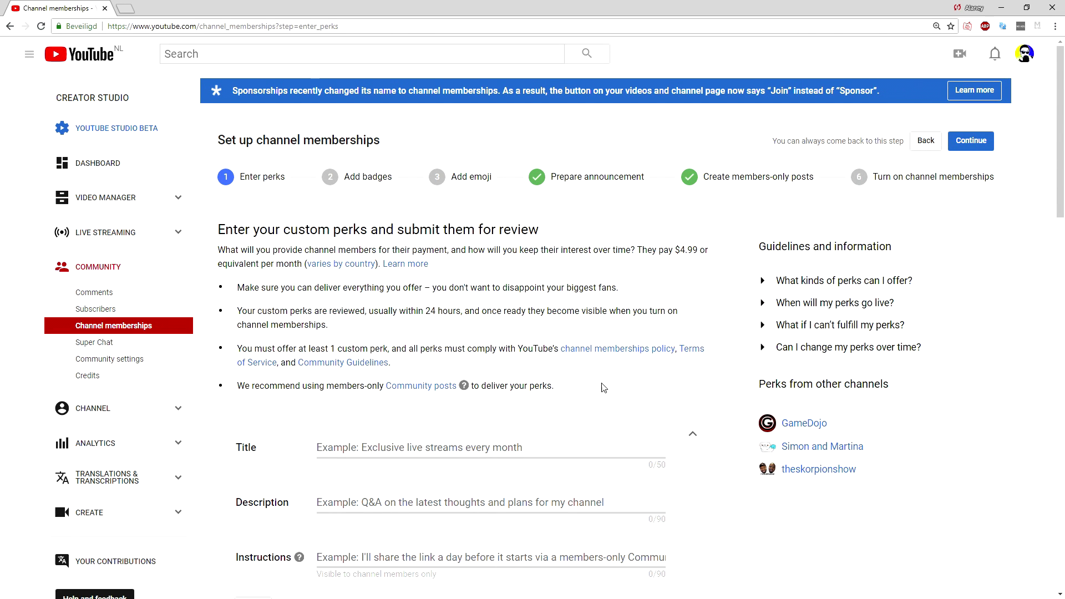
pyautogui.scroll(-2, 603, 386)
pyautogui.click(464, 281)
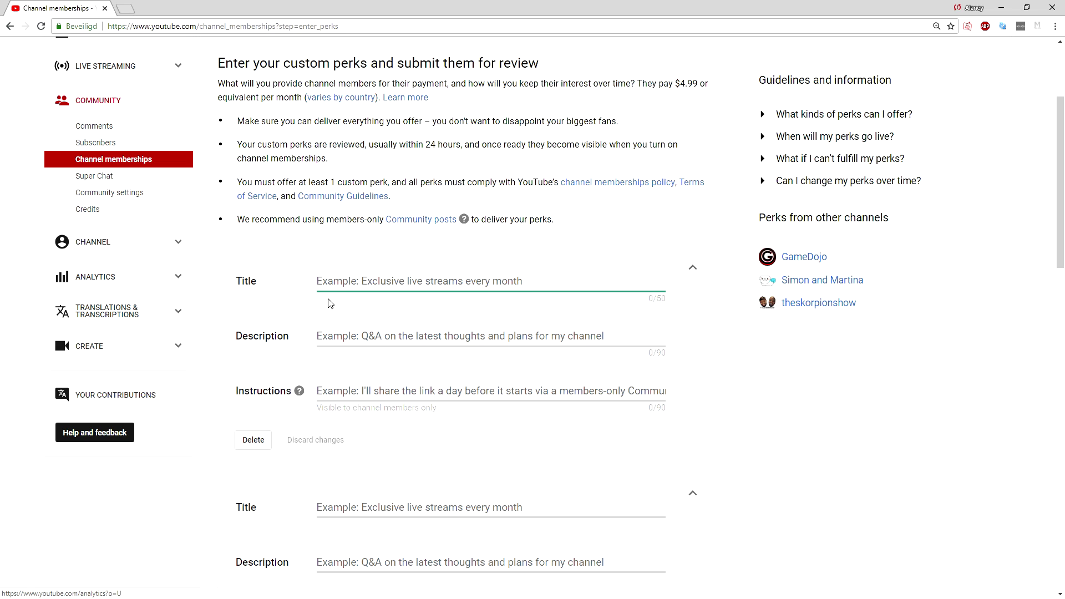
pyautogui.scroll(-5, 376, 281)
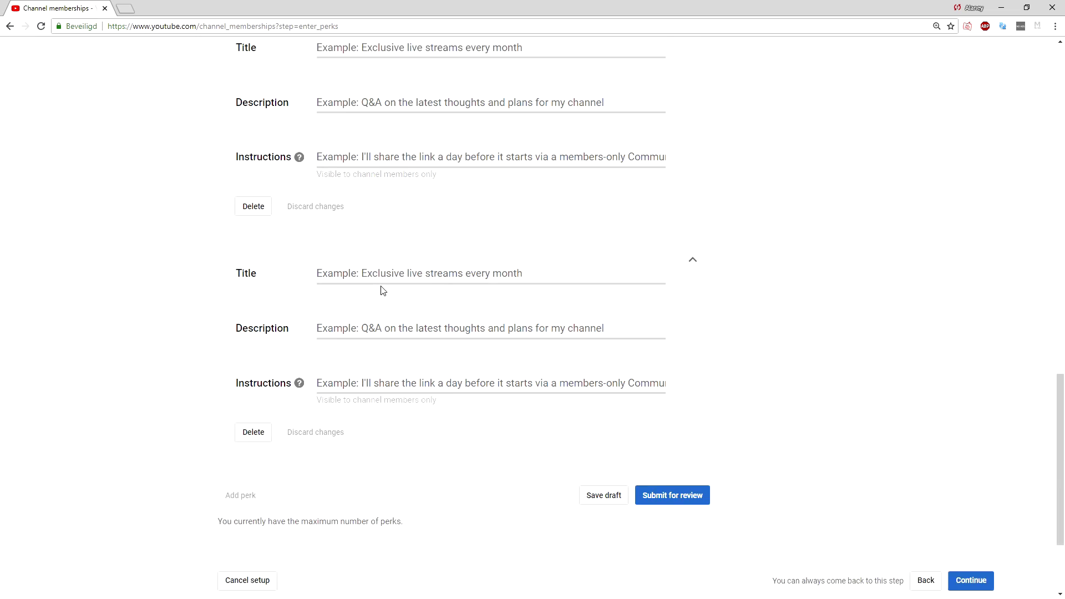
pyautogui.scroll(-2, 528, 355)
pyautogui.scroll(-3, 623, 369)
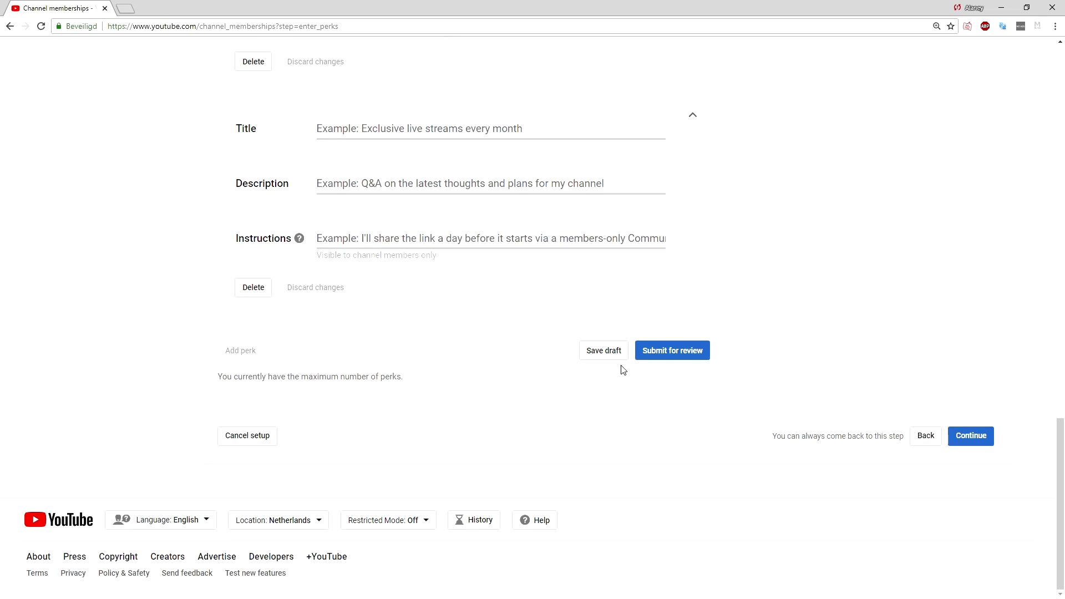
pyautogui.click(669, 350)
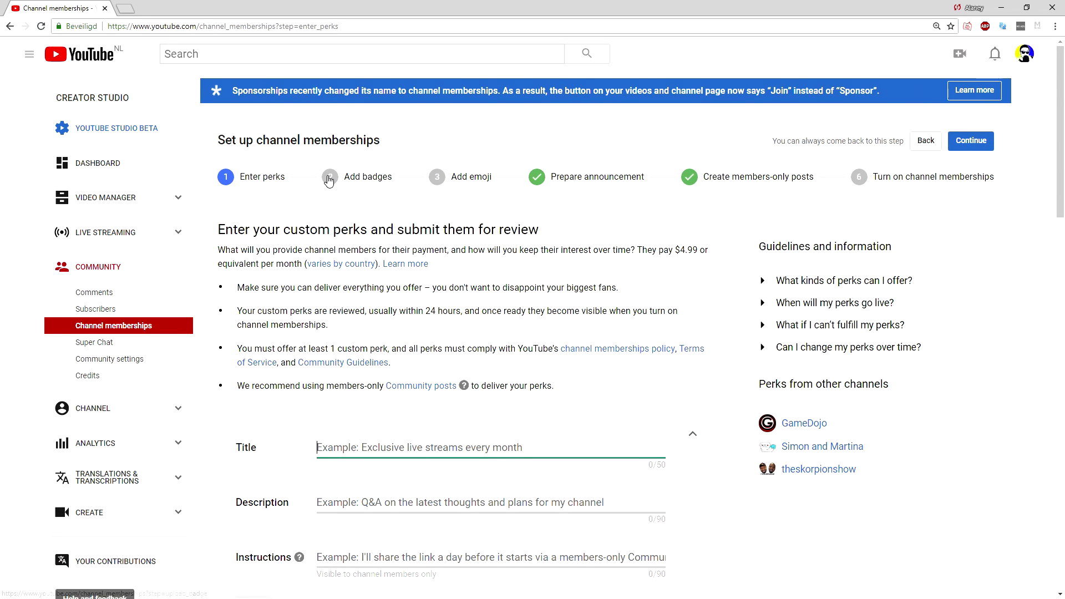
# Leave the unsaved perks page and move past badges and emoji to Prepare announcement.
pyautogui.click(332, 183)
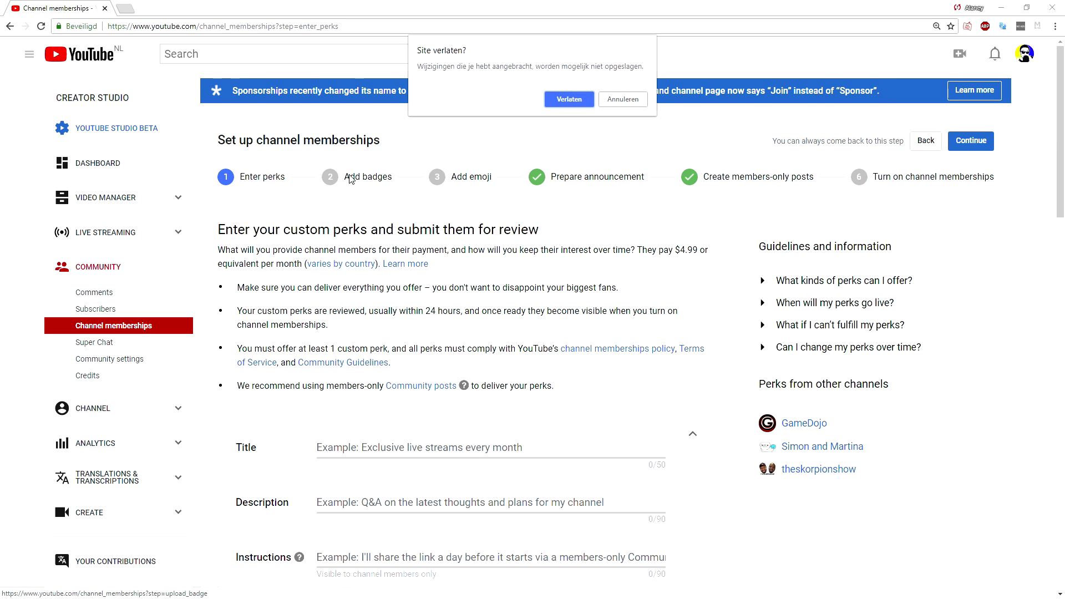
pyautogui.click(583, 101)
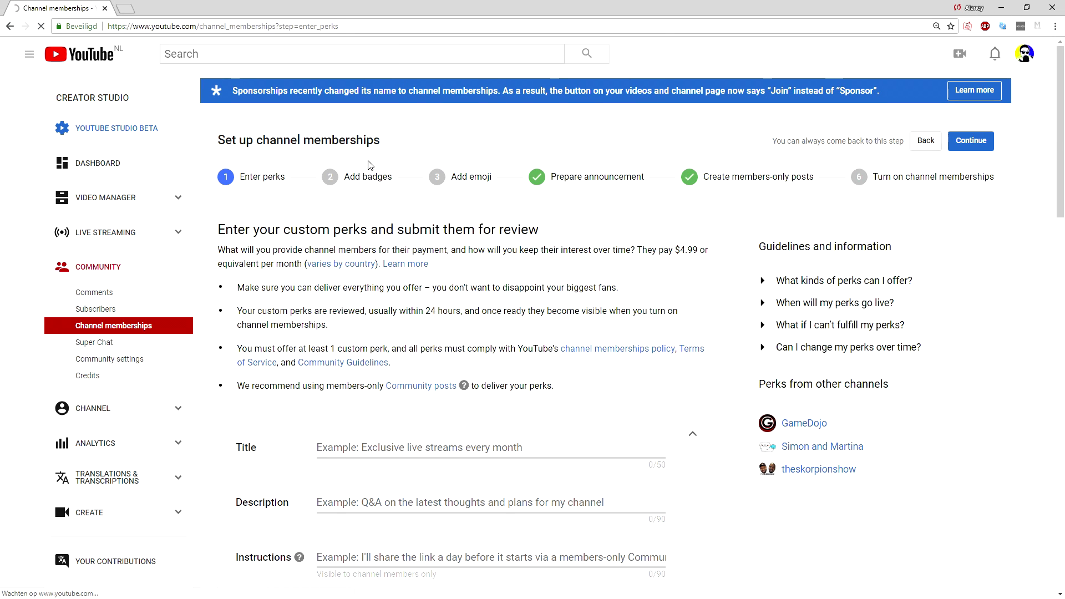
pyautogui.scroll(-1, 363, 174)
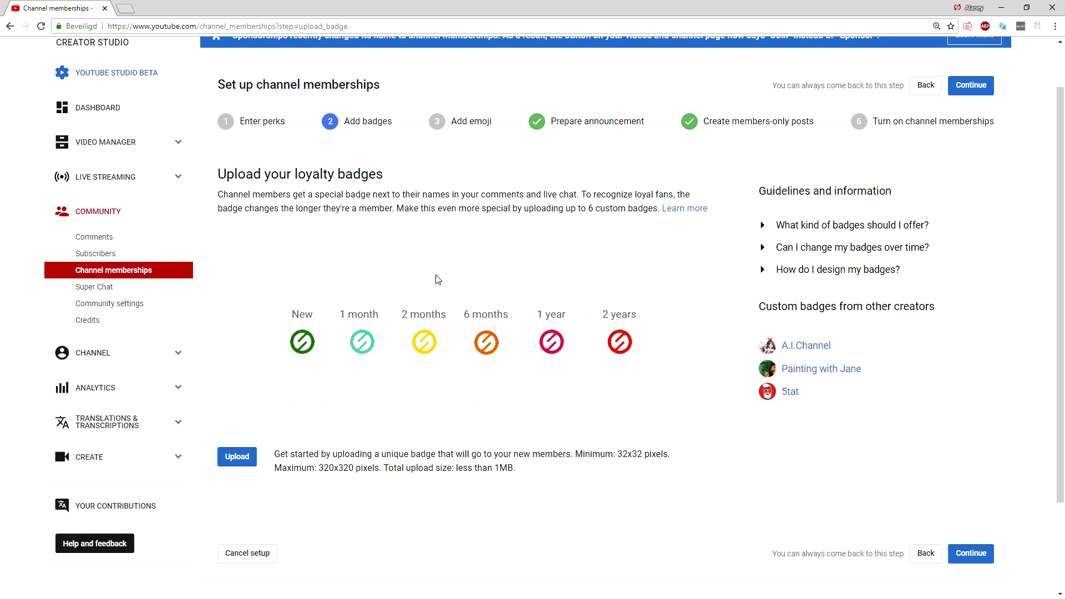
pyautogui.click(439, 124)
pyautogui.scroll(-2, 433, 191)
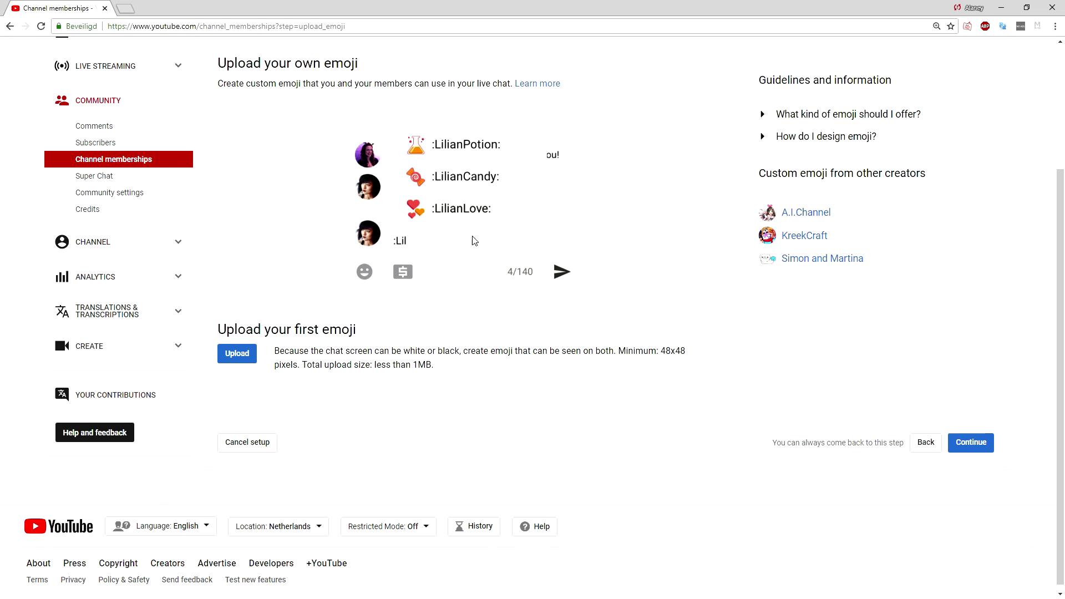
pyautogui.scroll(2, 533, 250)
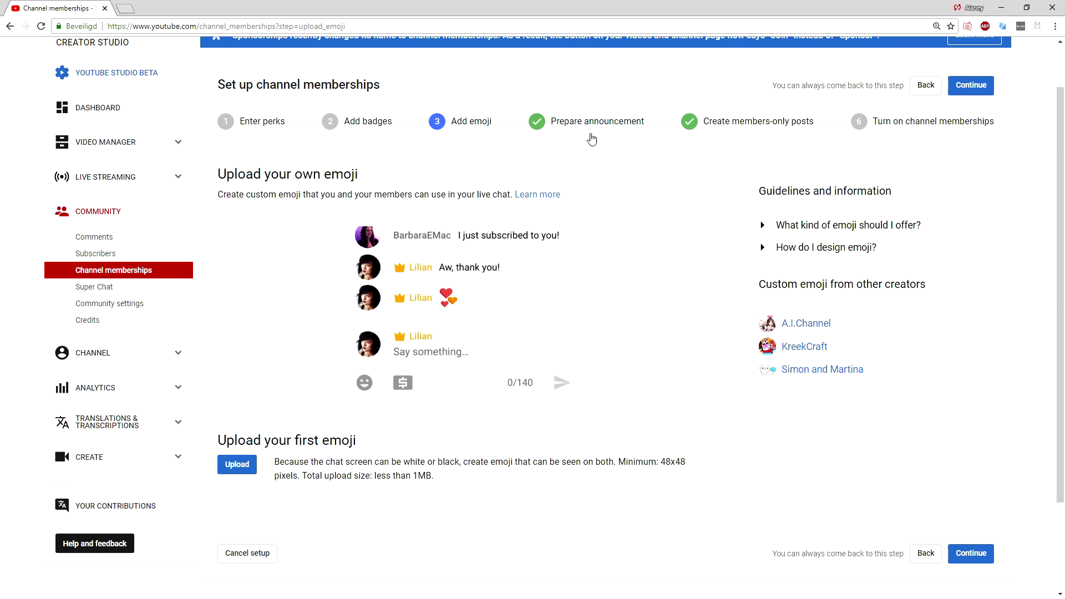
pyautogui.click(541, 122)
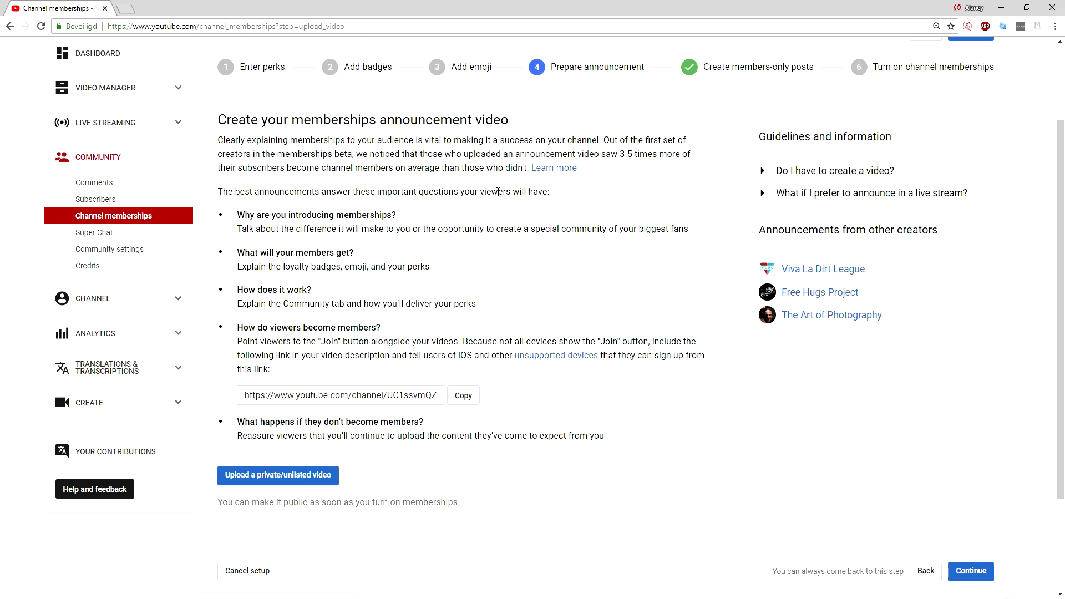
# Read the 'Do I have to create a video?' answer, then go to members-only posts and Community.
pyautogui.moveTo(240, 214); pyautogui.dragTo(397, 216)
pyautogui.click(382, 229)
pyautogui.click(883, 172)
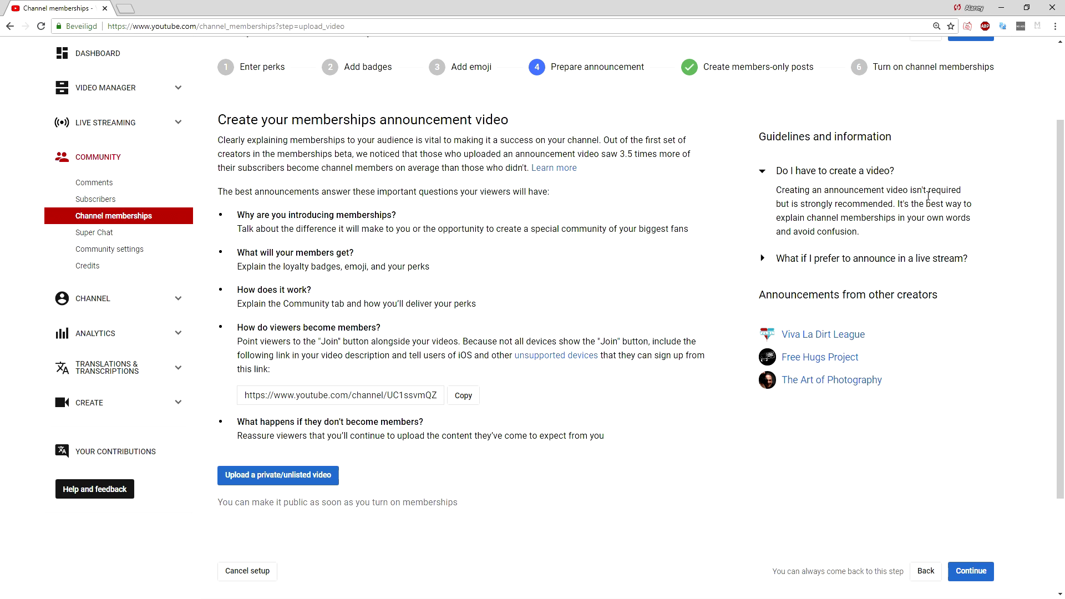
pyautogui.moveTo(827, 218); pyautogui.dragTo(832, 204)
pyautogui.click(691, 78)
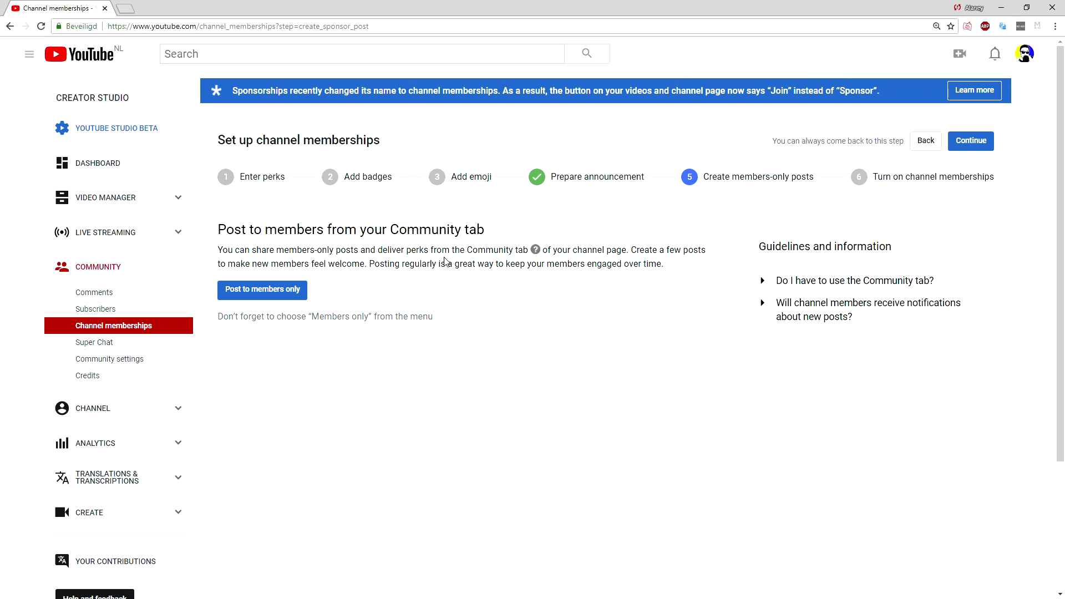
pyautogui.click(286, 294)
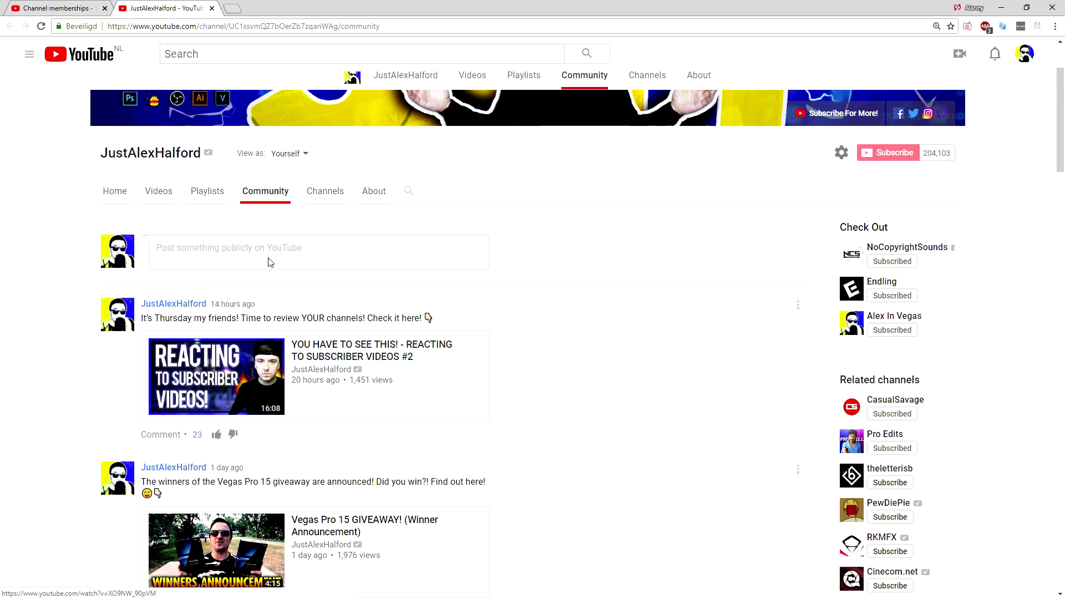
# Draft the post saying tomorrow's video will be super awesome, check the thumbnail, fixing typos.
pyautogui.click(257, 260)
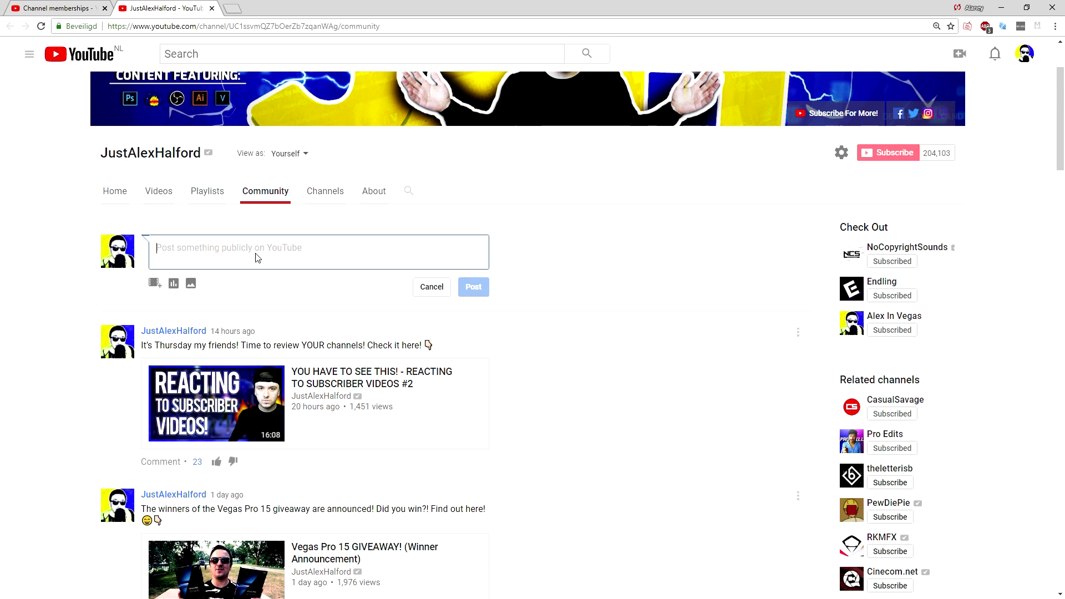
pyautogui.write('Hel')
pyautogui.write('l yeah guys, tomorrow')
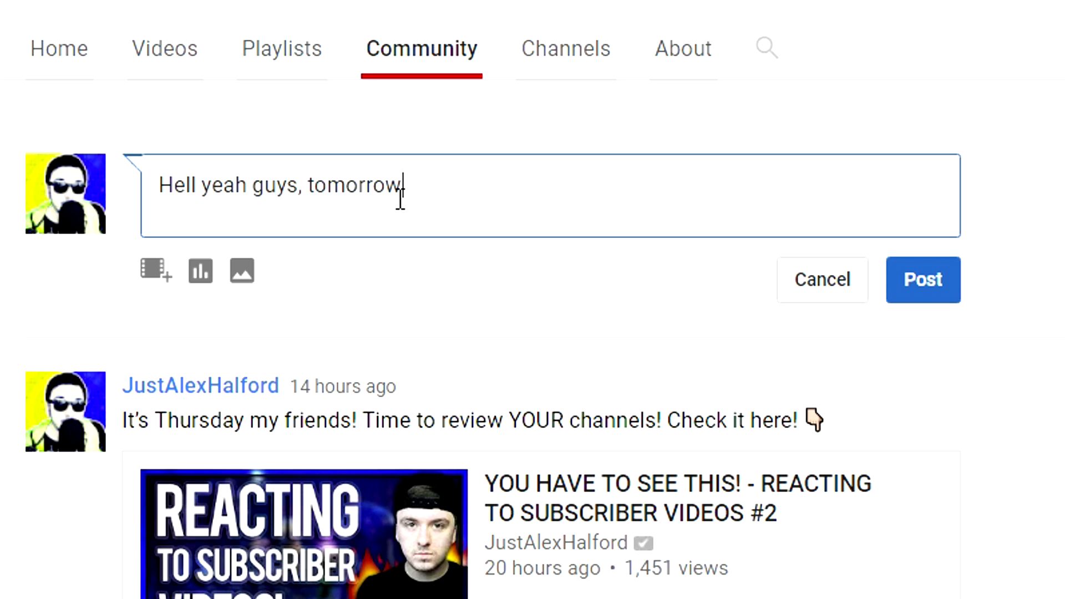
pyautogui.write("'s video si")
pyautogui.press('BackSpace')
pyautogui.press('BackSpace')
pyautogui.write('i')
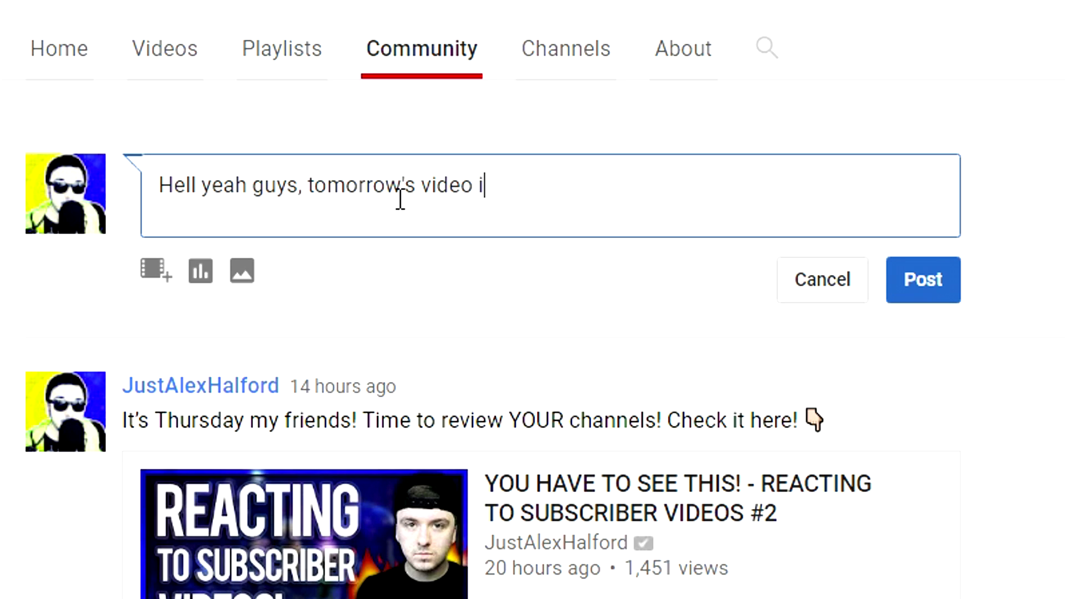
pyautogui.write('s going t')
pyautogui.press('BackSpace')
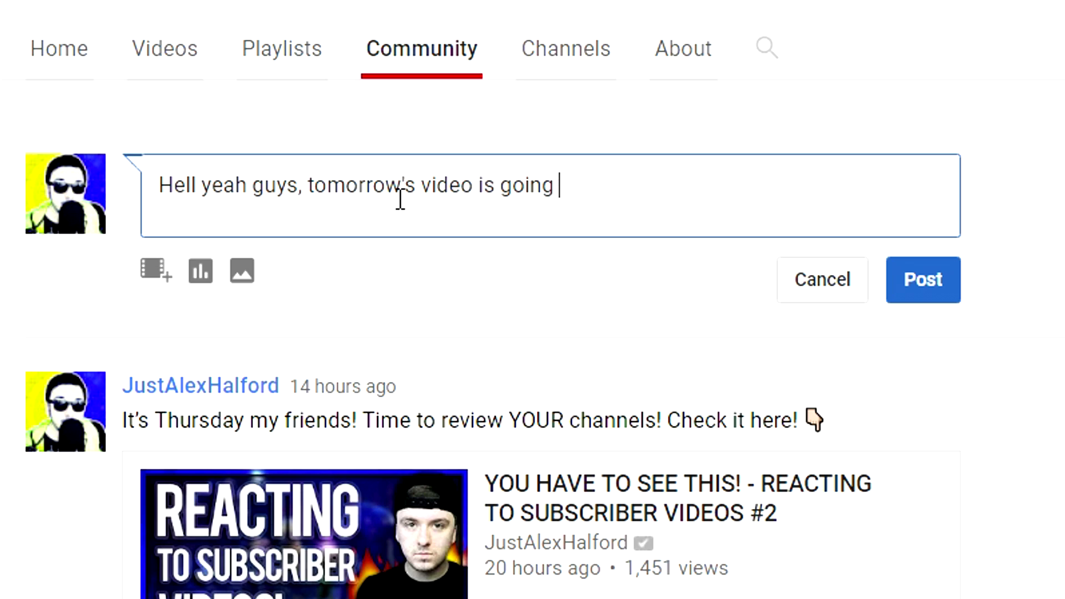
pyautogui.write('to be super awesome')
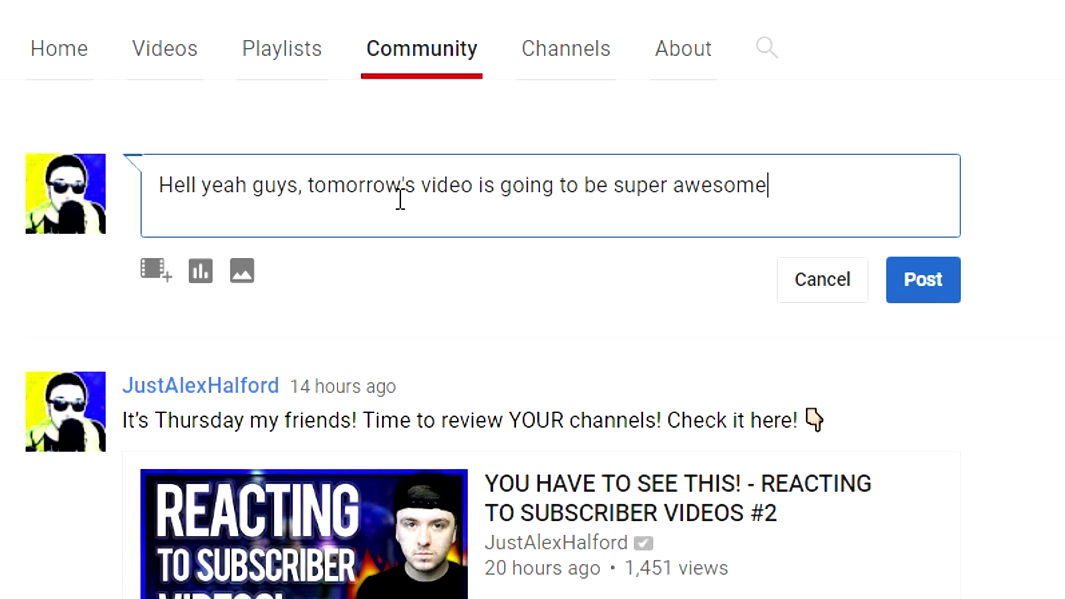
pyautogui.write('! Ce')
pyautogui.press('BackSpace')
pyautogui.write('heck')
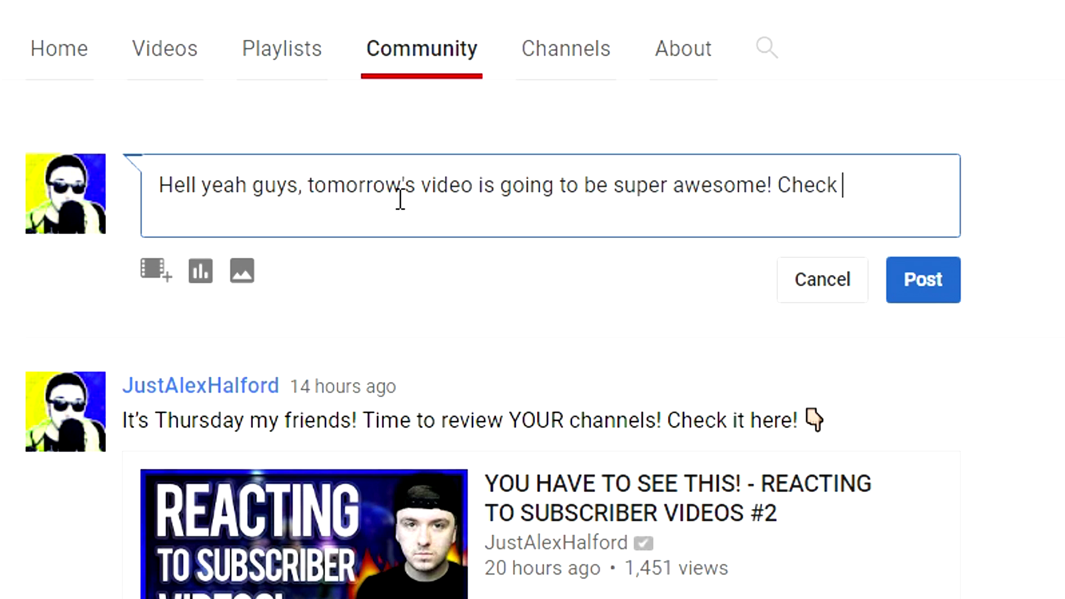
pyautogui.write(' out the thumbna')
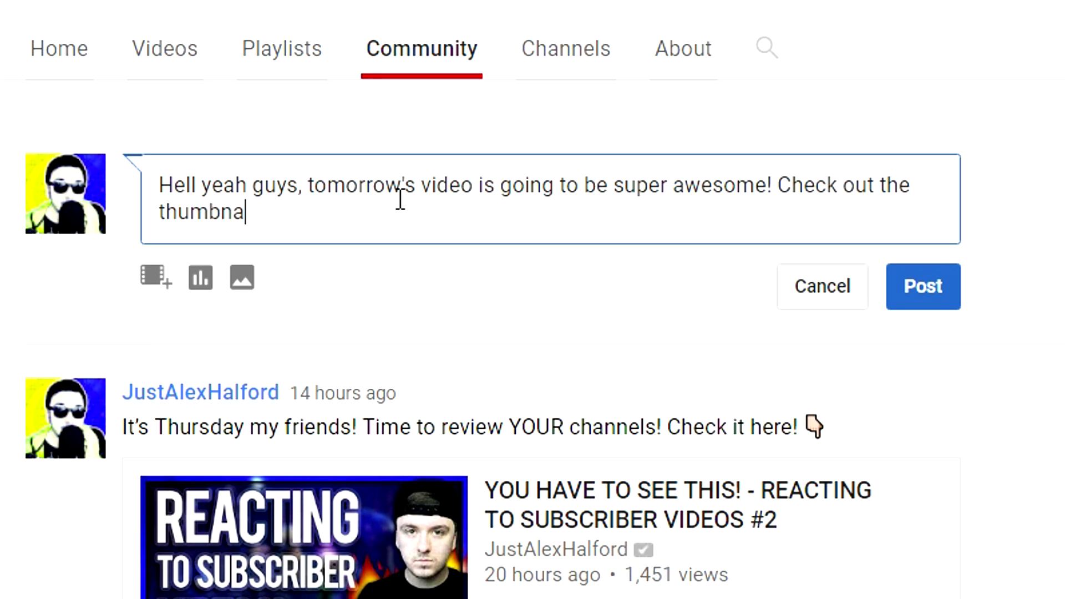
pyautogui.write('il!')
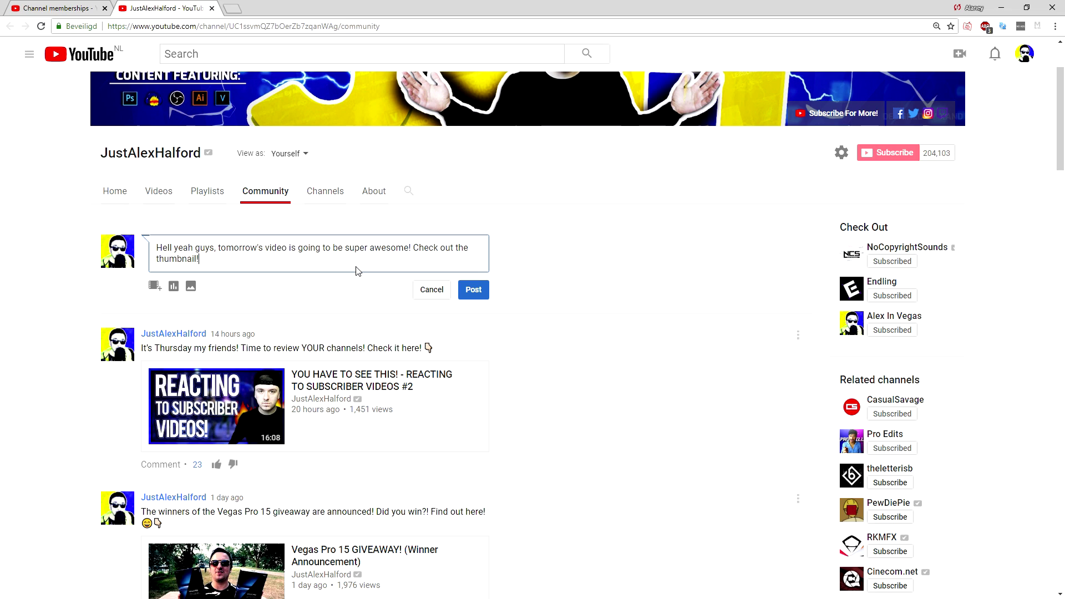
# Close the JustAlexHalford Community tab and review the unfinished custom perks note.
pyautogui.click(212, 10)
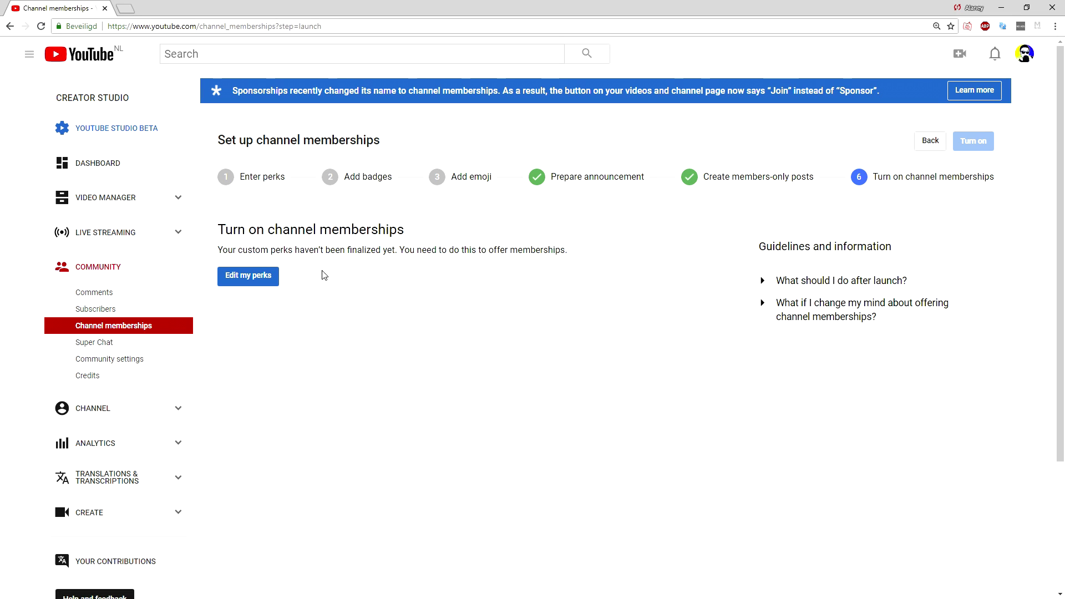
pyautogui.moveTo(235, 248); pyautogui.dragTo(331, 250)
pyautogui.click(506, 286)
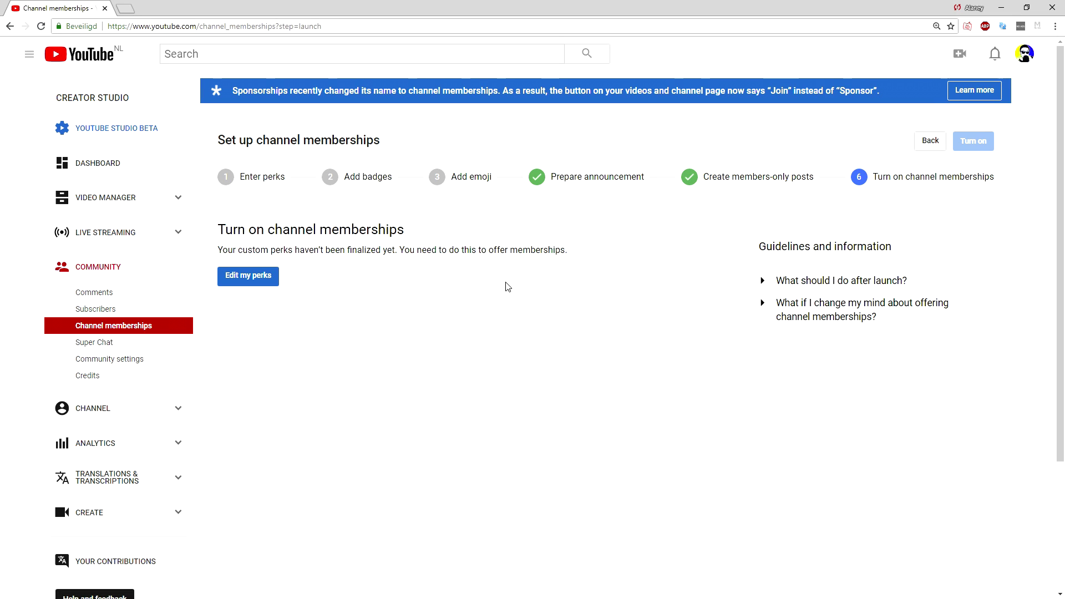